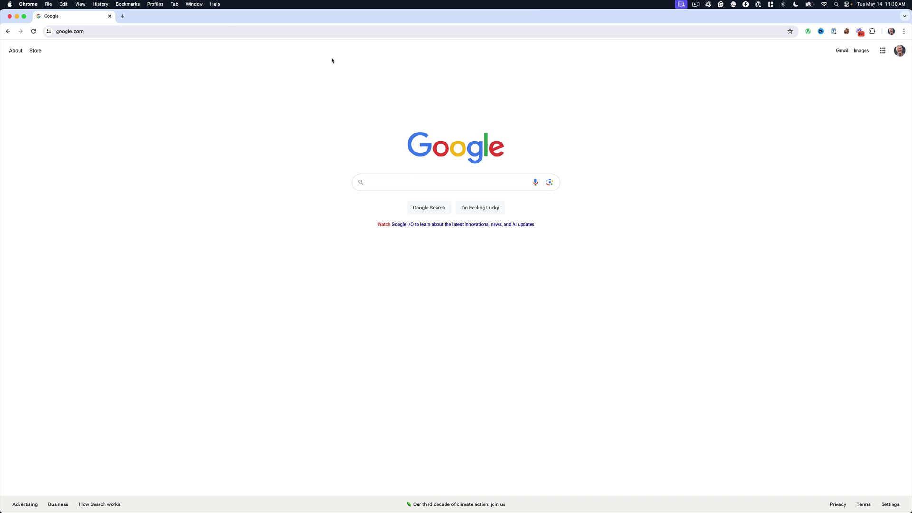
# Open Google's Advanced Search page
pyautogui.click(182, 32)
pyautogui.click(185, 83)
pyautogui.click(891, 507)
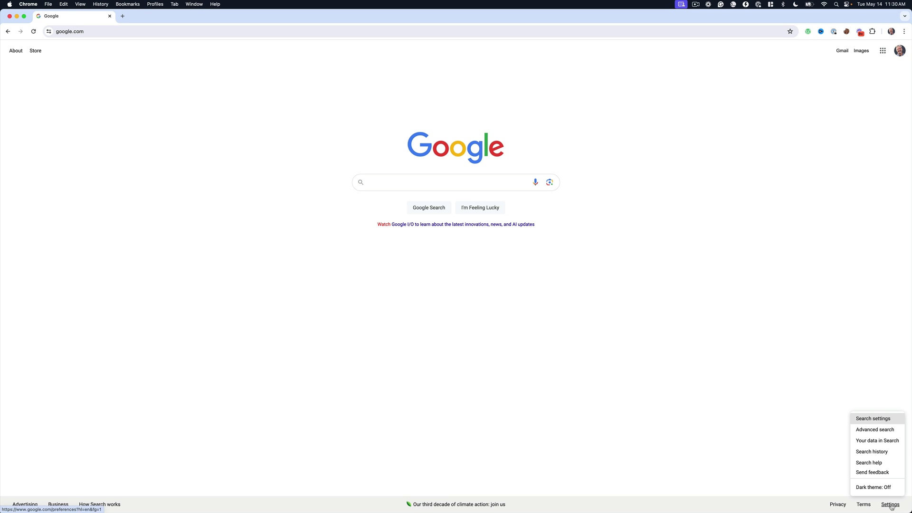
pyautogui.click(874, 431)
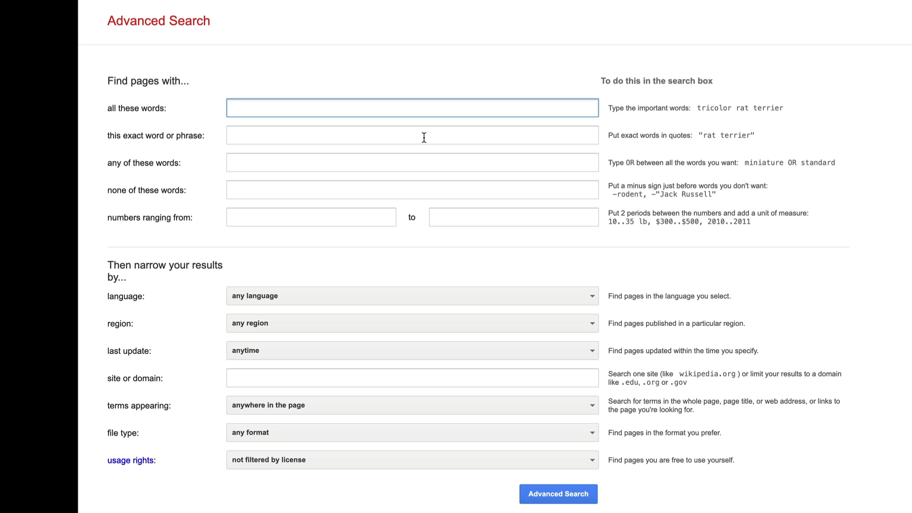
pyautogui.click(390, 139)
pyautogui.write('"')
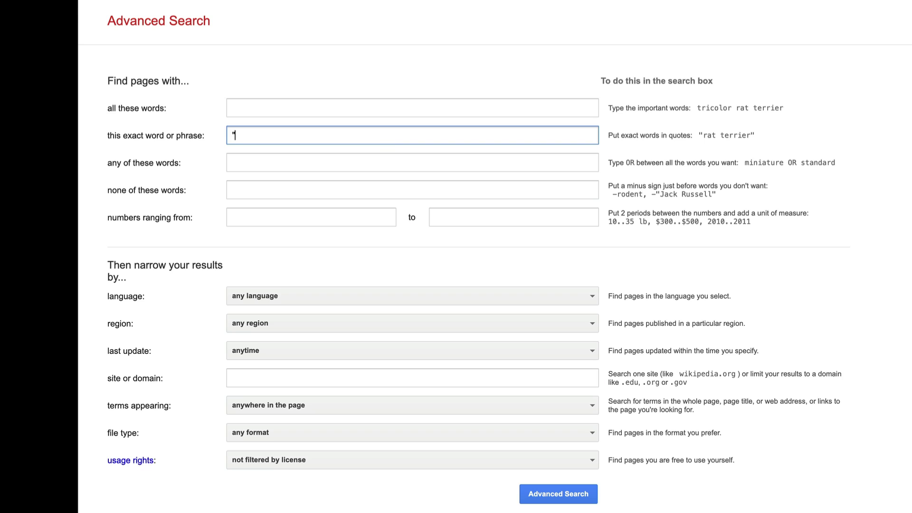
pyautogui.write('@gmail.com"')
# Set the search to match any of the words hvac, heating, plumbing and cooling
pyautogui.click(316, 167)
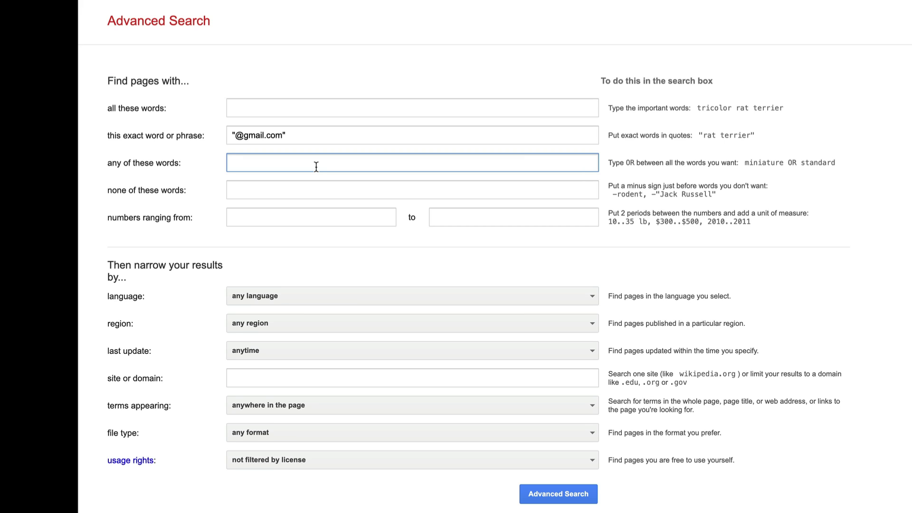
pyautogui.write('hav')
pyautogui.press('BackSpace')
pyautogui.write('vac heating plumbing ')
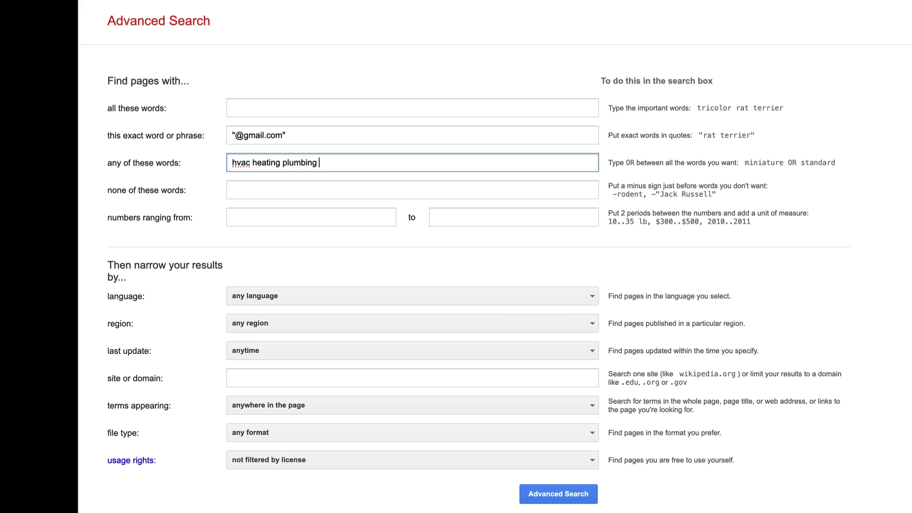
pyautogui.write('cooling')
# Narrow the search results to pages published in the United States region
pyautogui.click(303, 322)
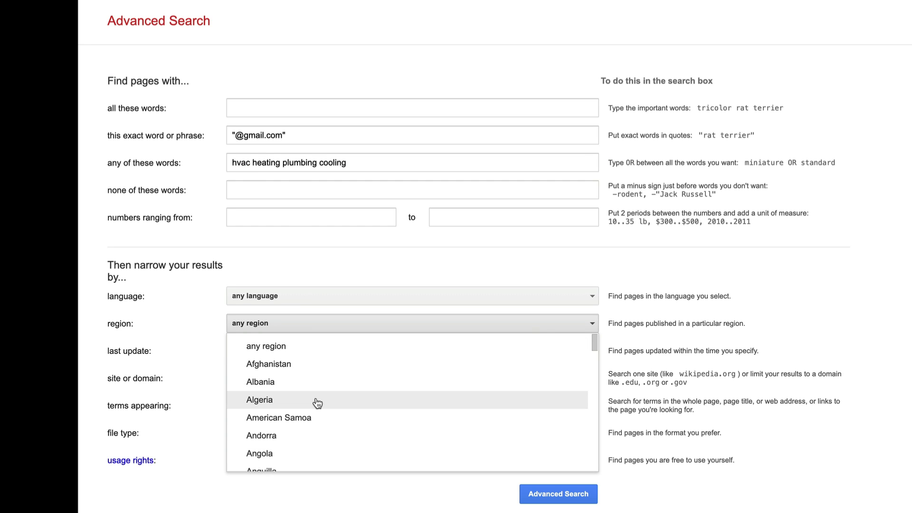
pyautogui.moveTo(592, 343); pyautogui.dragTo(590, 440)
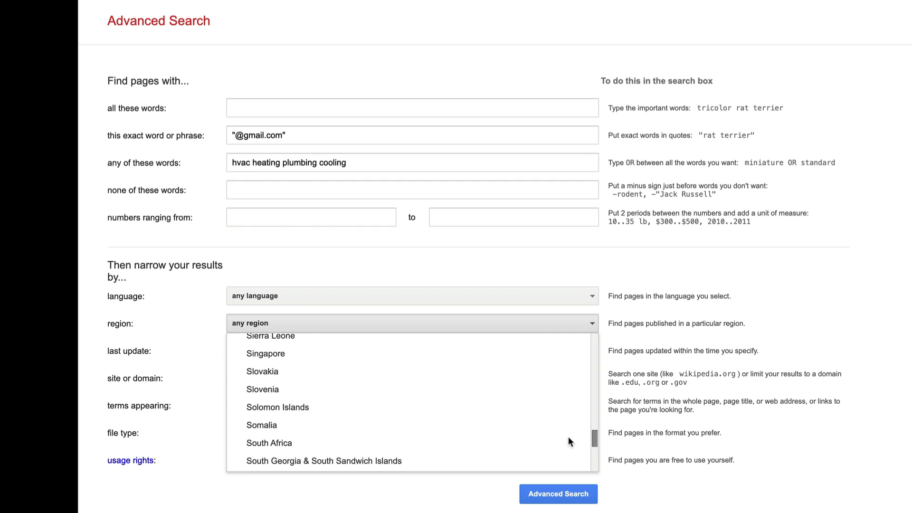
pyautogui.scroll(-8, 538, 445)
pyautogui.scroll(-6, 538, 444)
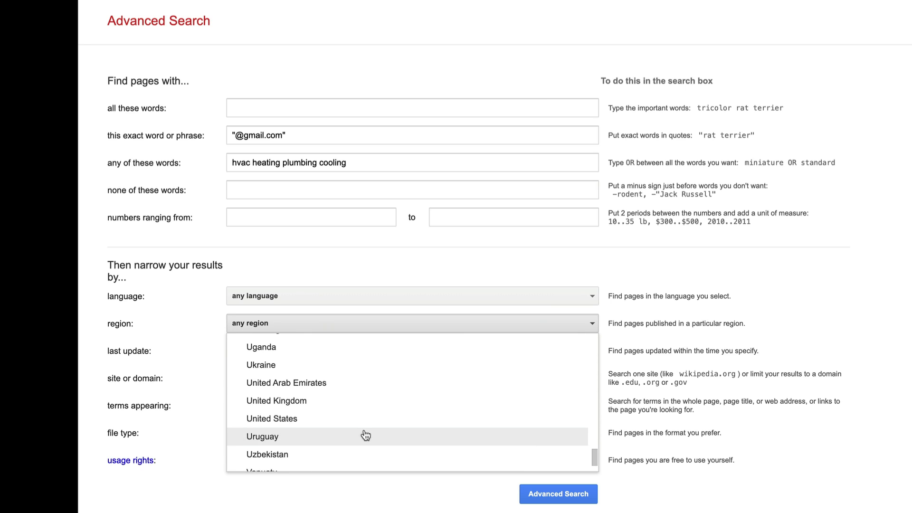
pyautogui.click(326, 419)
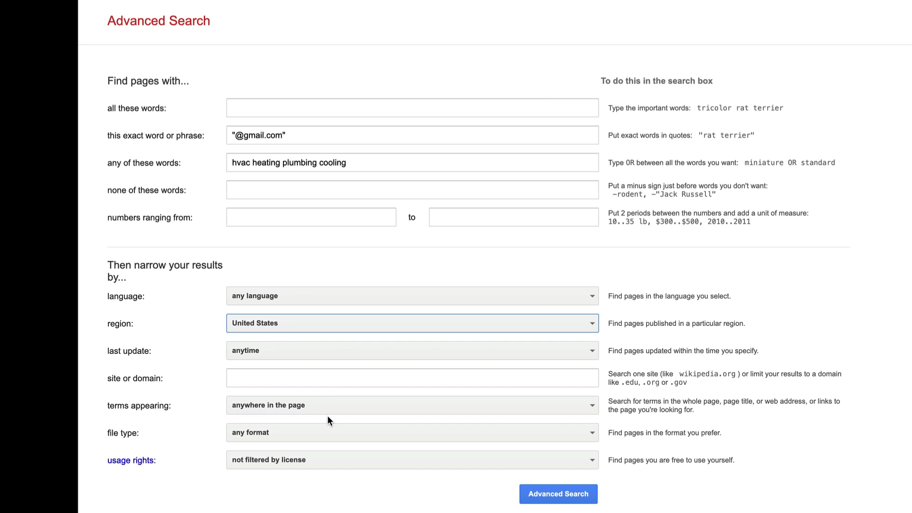
# Limit the search to the site facebook.com and run the advanced search
pyautogui.click(325, 376)
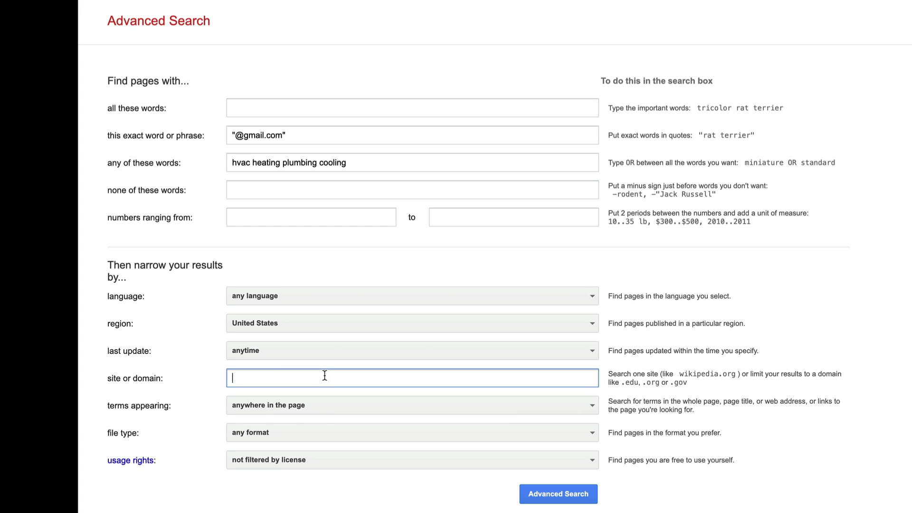
pyautogui.write('facebook.com')
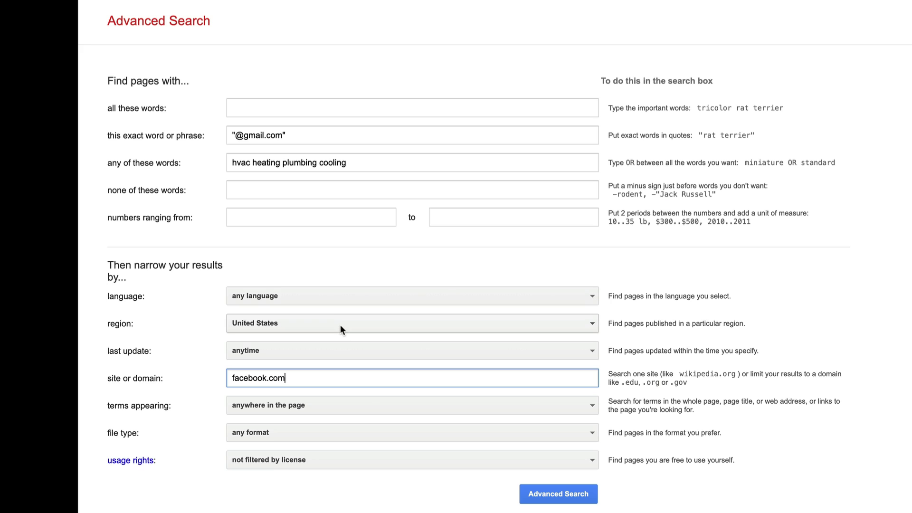
pyautogui.click(547, 497)
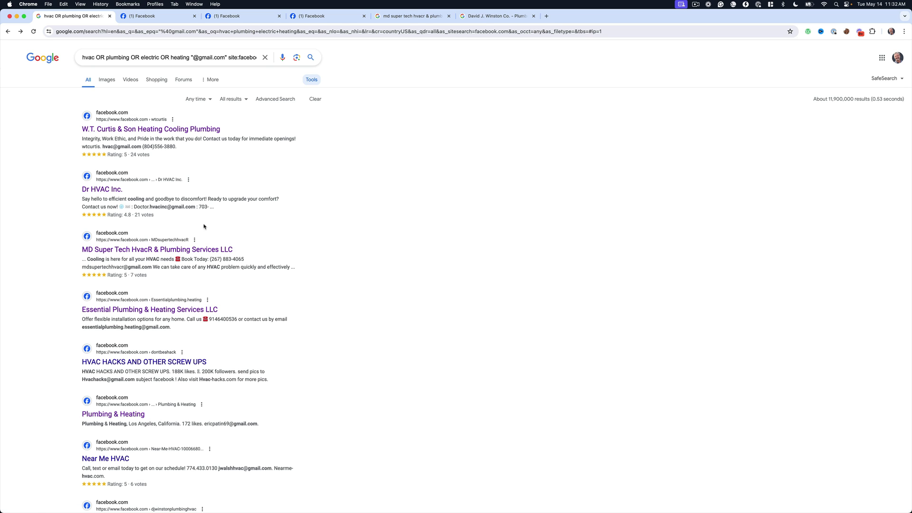
# Look through the Facebook results and view the business page of MD Super Tech HvacR & Plumbing Services LLC
pyautogui.scroll(-5, 290, 241)
pyautogui.scroll(-1, 290, 242)
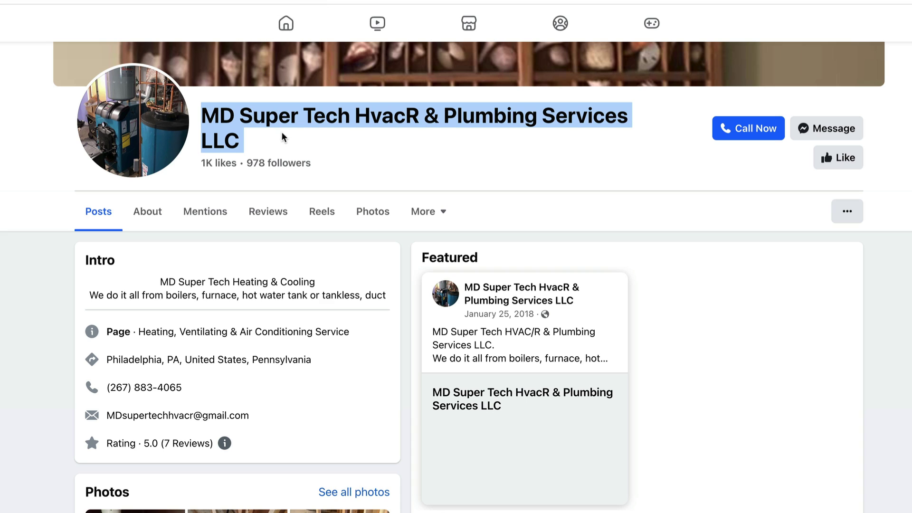
pyautogui.click(286, 140)
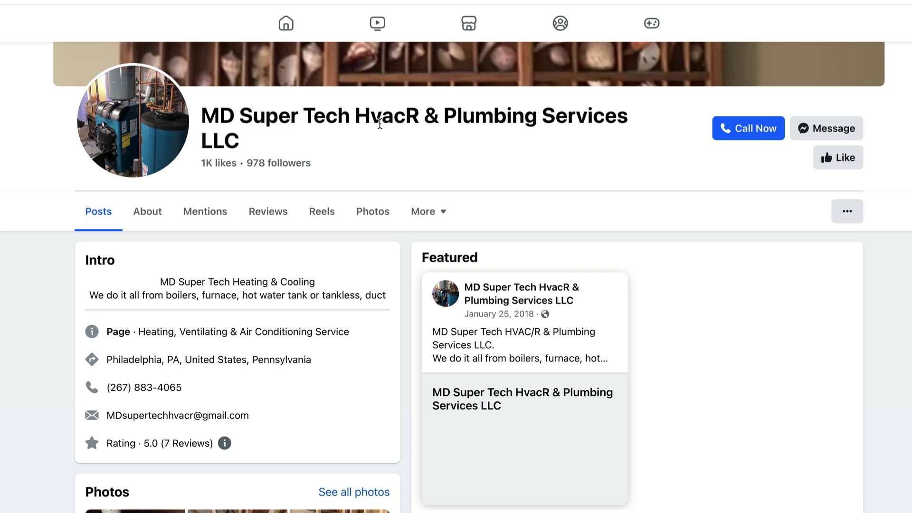
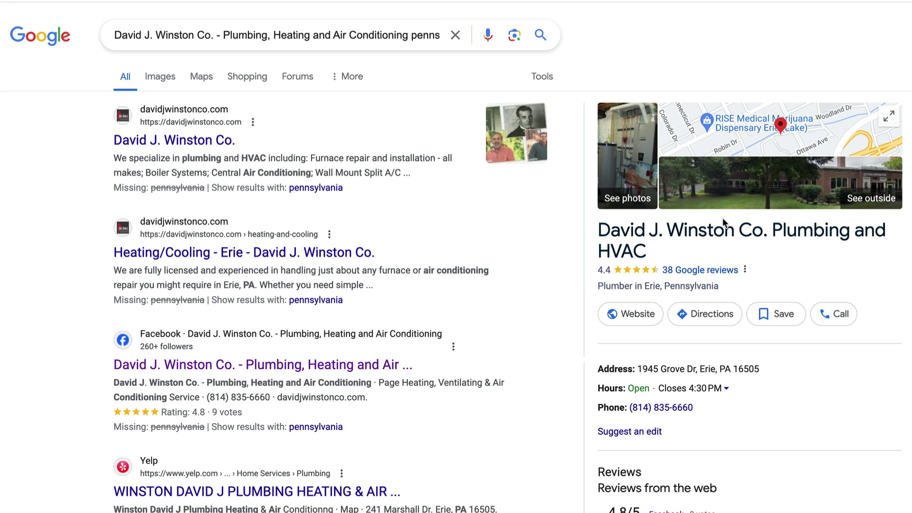
# Open the Google reviews of David J. Winston Co. Plumbing and HVAC and sort them by newest
pyautogui.click(704, 270)
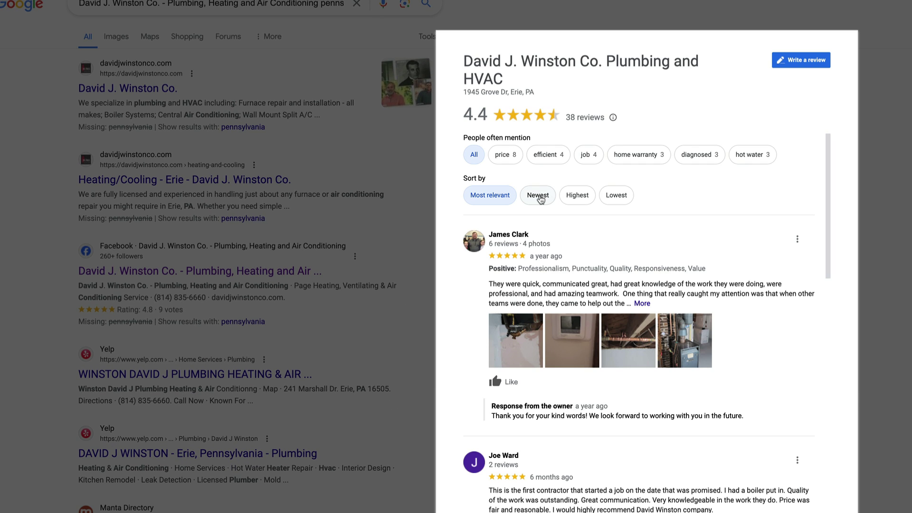
pyautogui.click(539, 197)
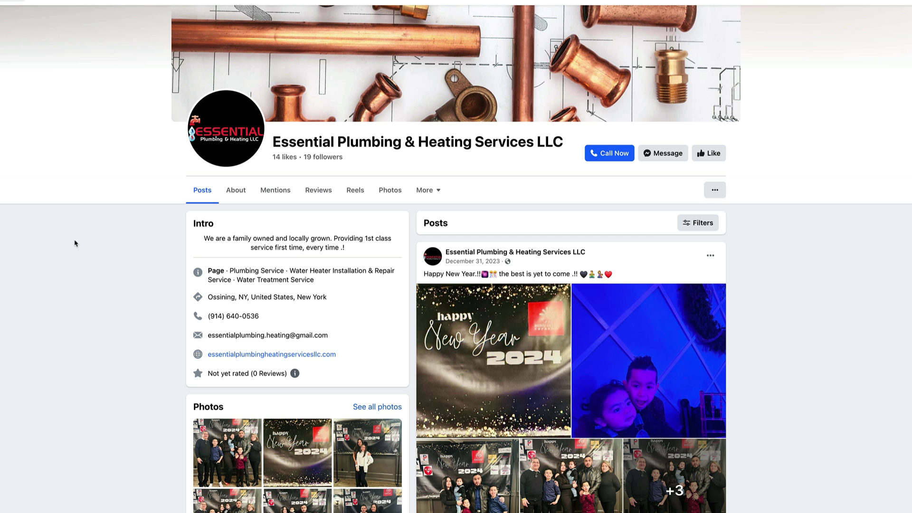
# Examine the Facebook page of Essential Plumbing & Heating Services LLC and open the company website linked in its intro
pyautogui.scroll(-3, 338, 287)
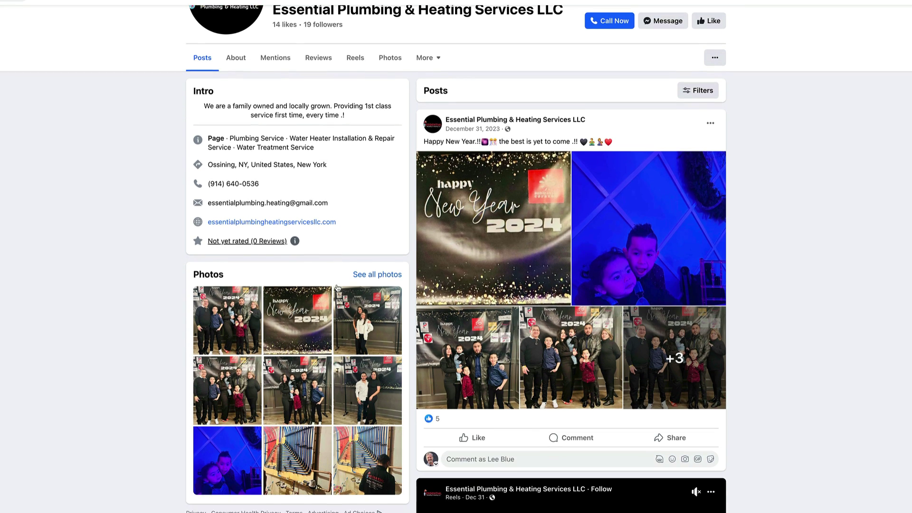
pyautogui.scroll(2, 337, 288)
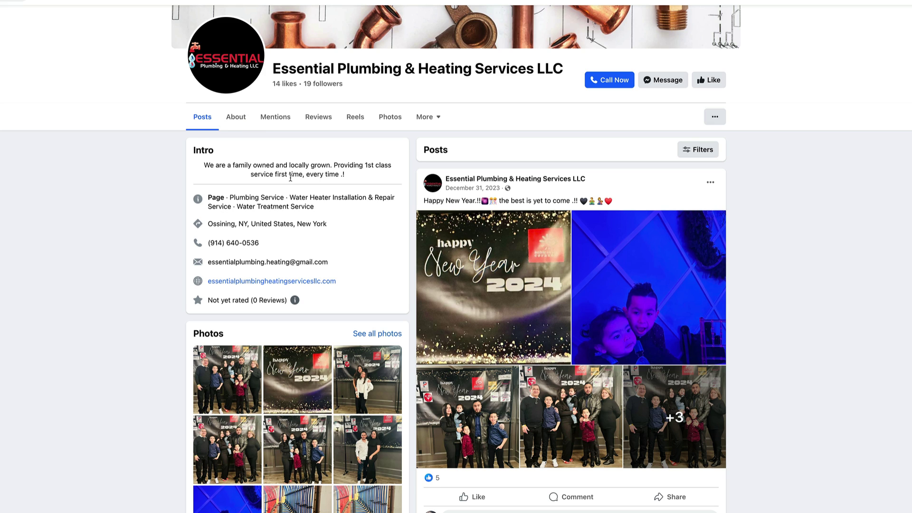
pyautogui.click(284, 281)
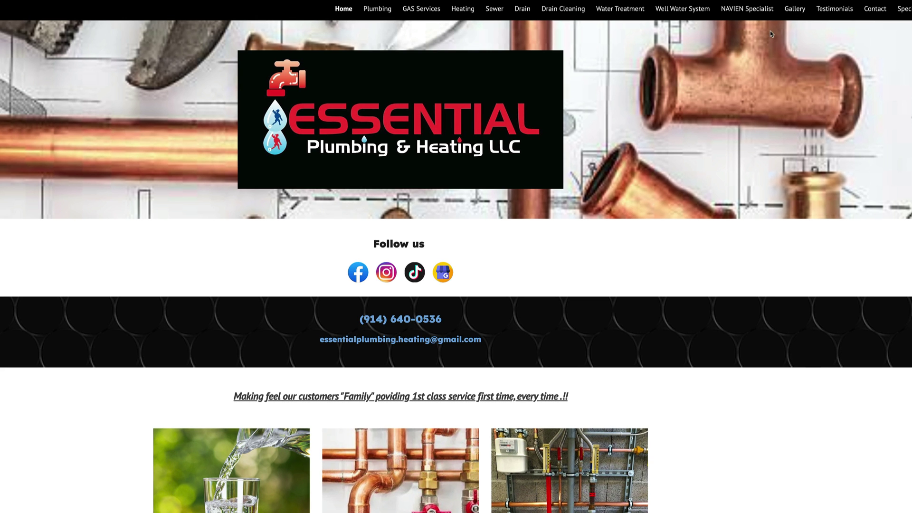
# Open the company site's testimonials and read the customer reviews for mentions of a technician's name
pyautogui.click(833, 9)
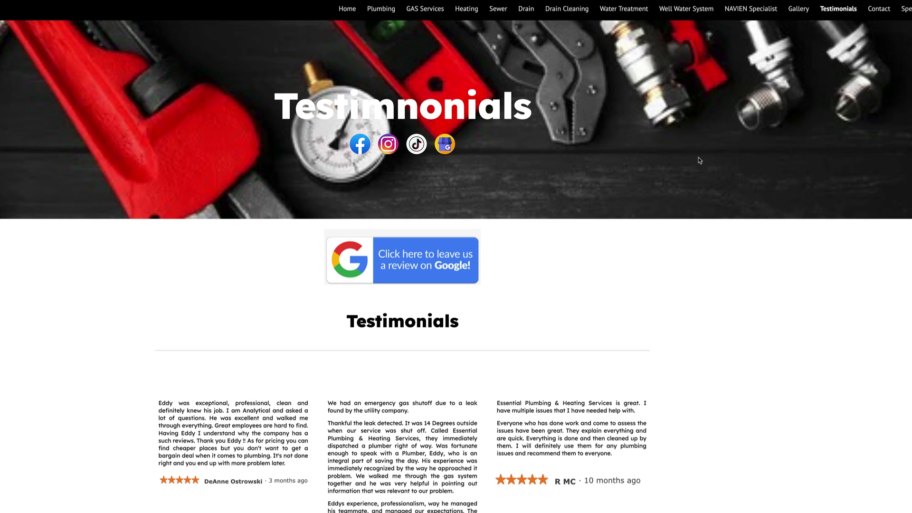
pyautogui.scroll(-2, 689, 205)
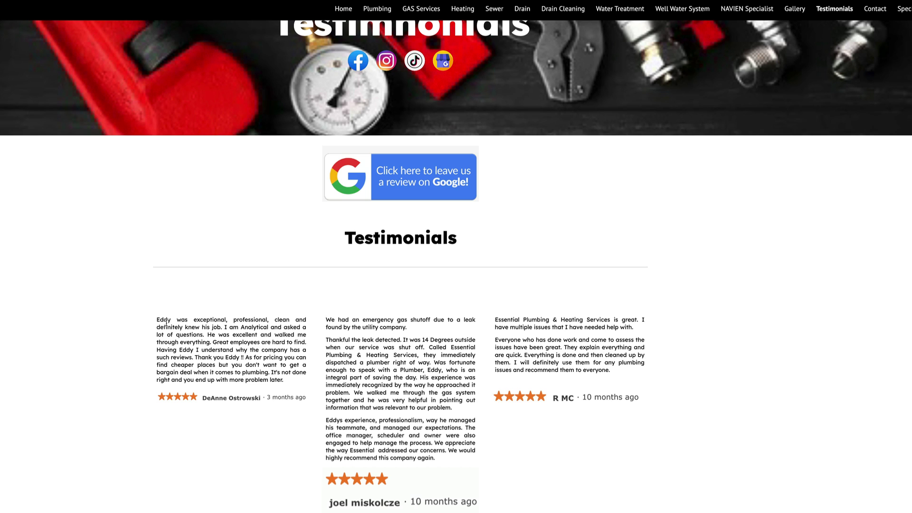
pyautogui.doubleClick(160, 321)
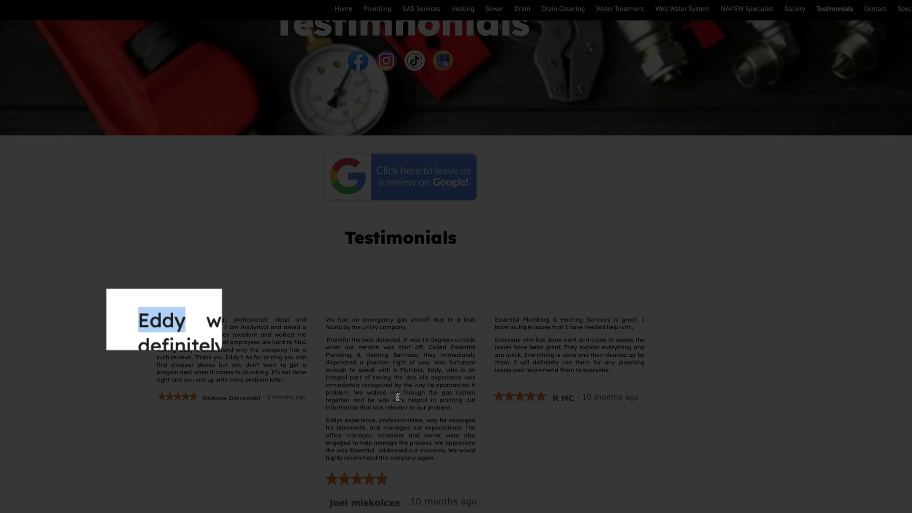
pyautogui.click(335, 421)
pyautogui.doubleClick(335, 421)
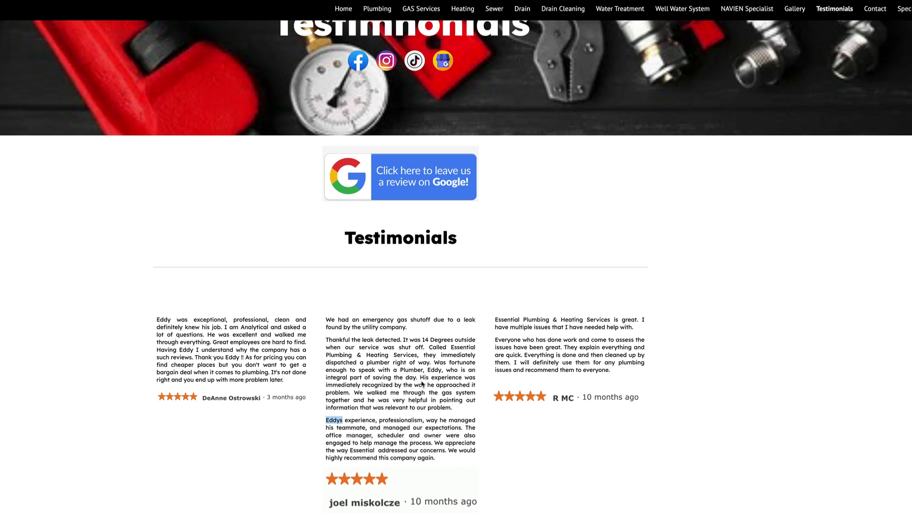
pyautogui.scroll(-3, 423, 385)
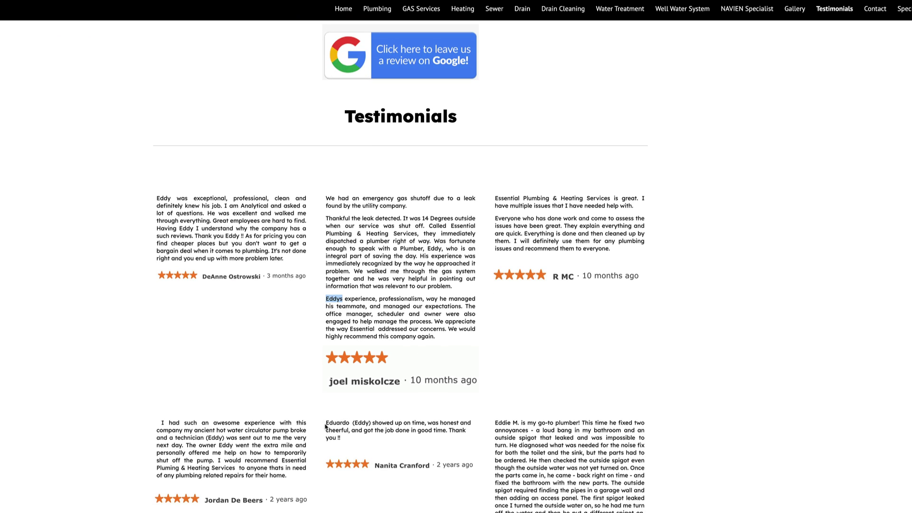